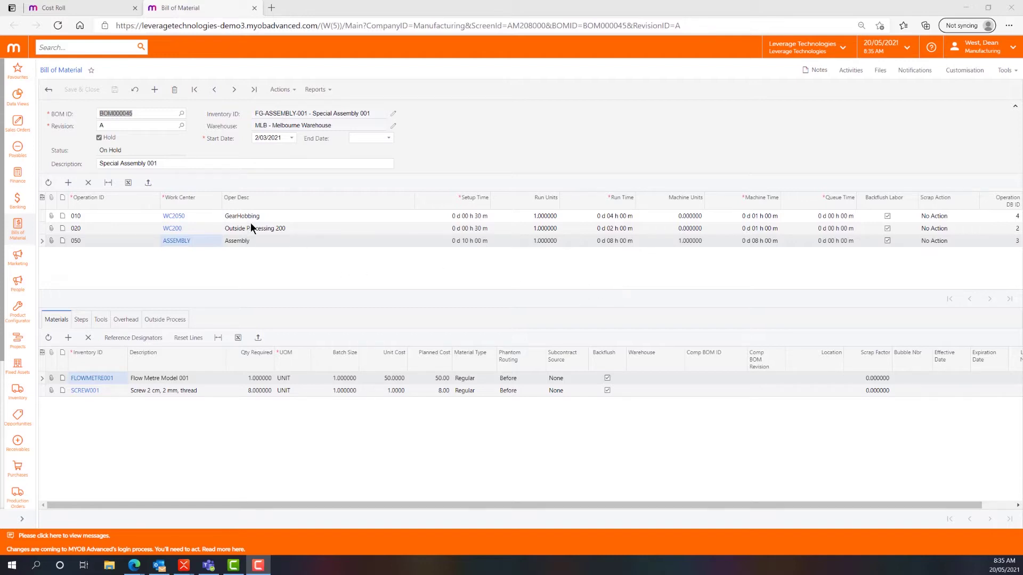
Step: Select operation 010 to list its materials, OP-GEAR and FLANGE001
click(142, 220)
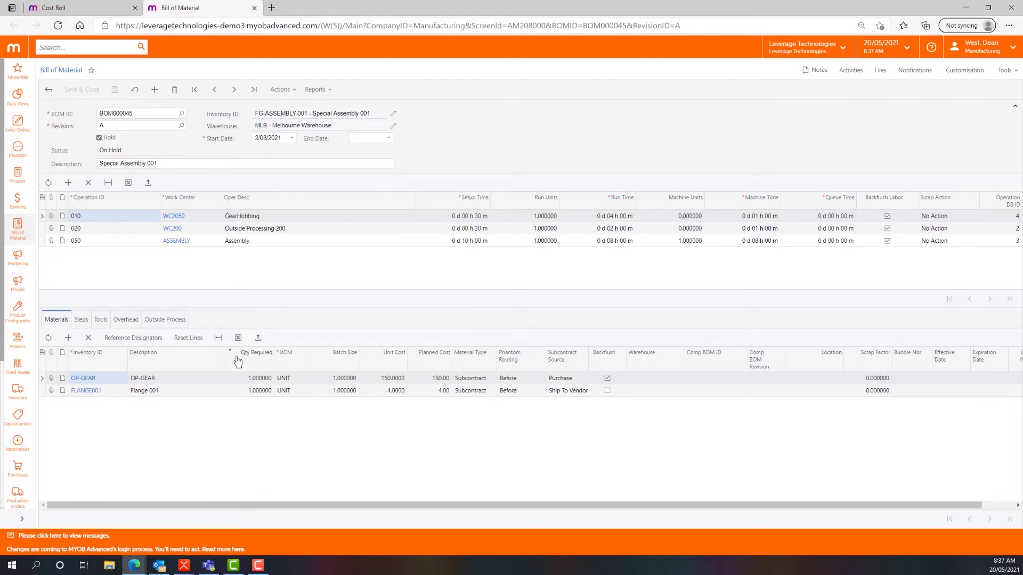
click(192, 396)
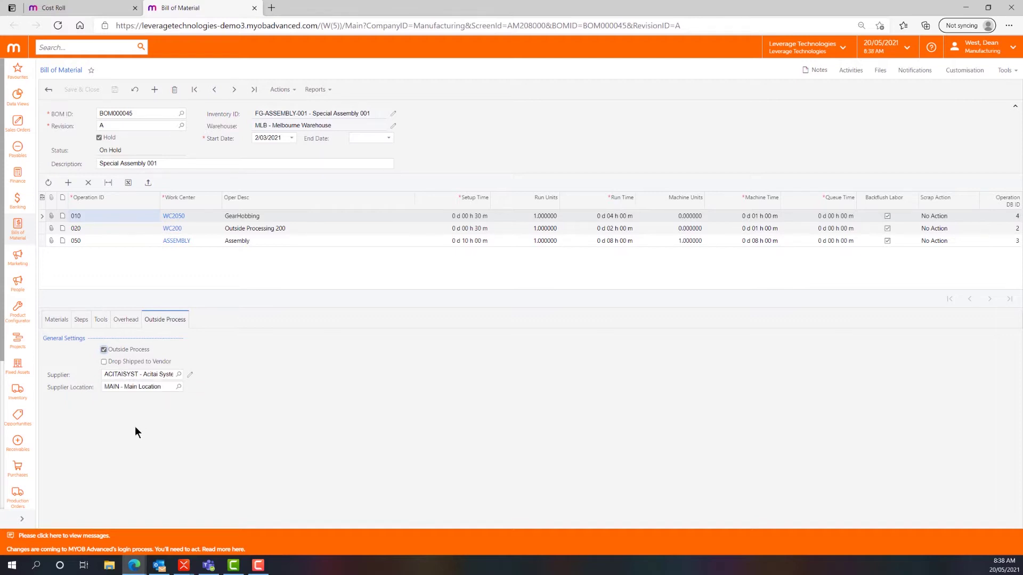
click(56, 320)
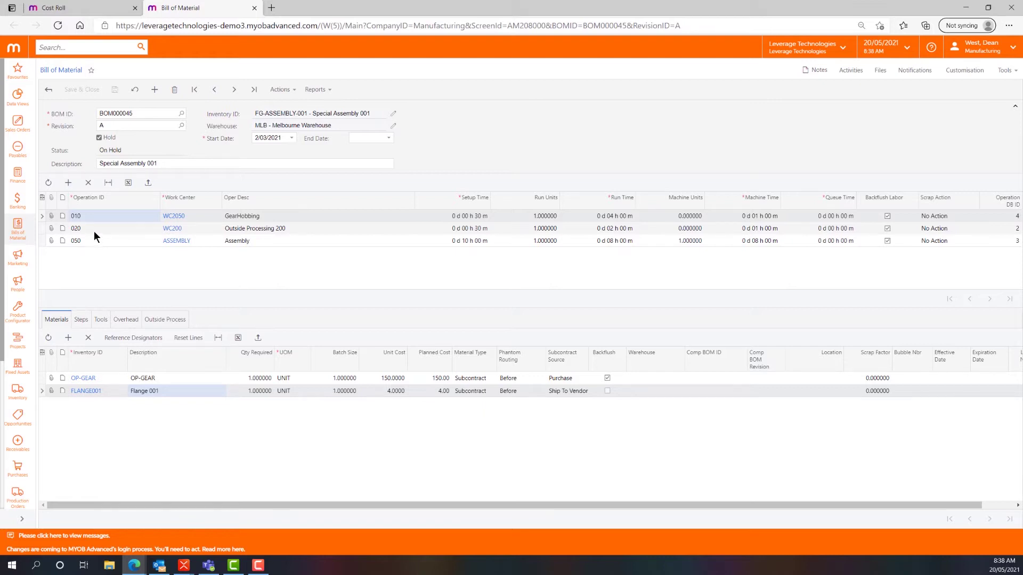
Step: On work center WC200, change Standard Cost to 50, revert it to 0.0000, and save
click(172, 228)
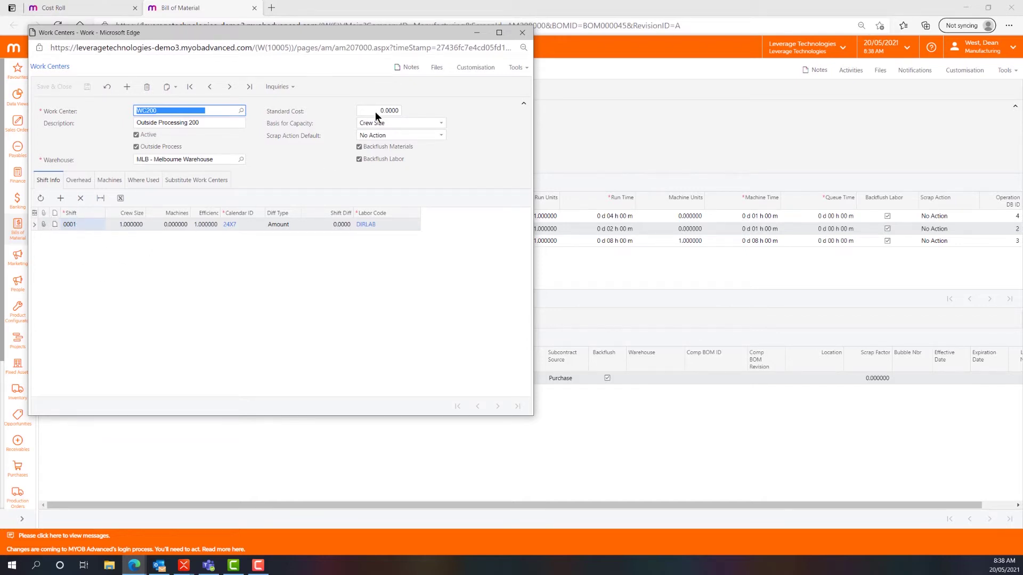
click(399, 110)
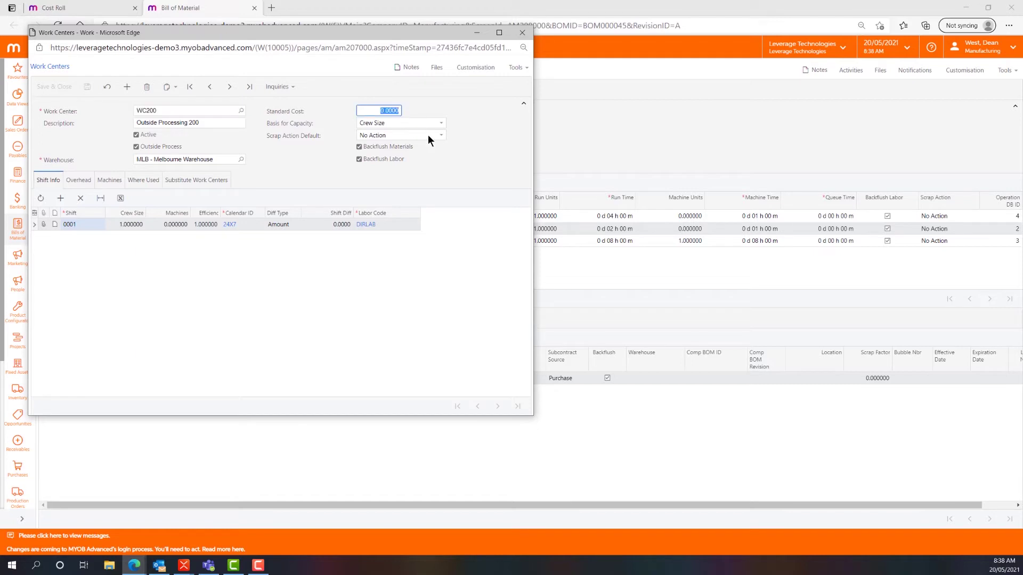
text(50)
key(Tab)
drag(155, 32, 410, 34)
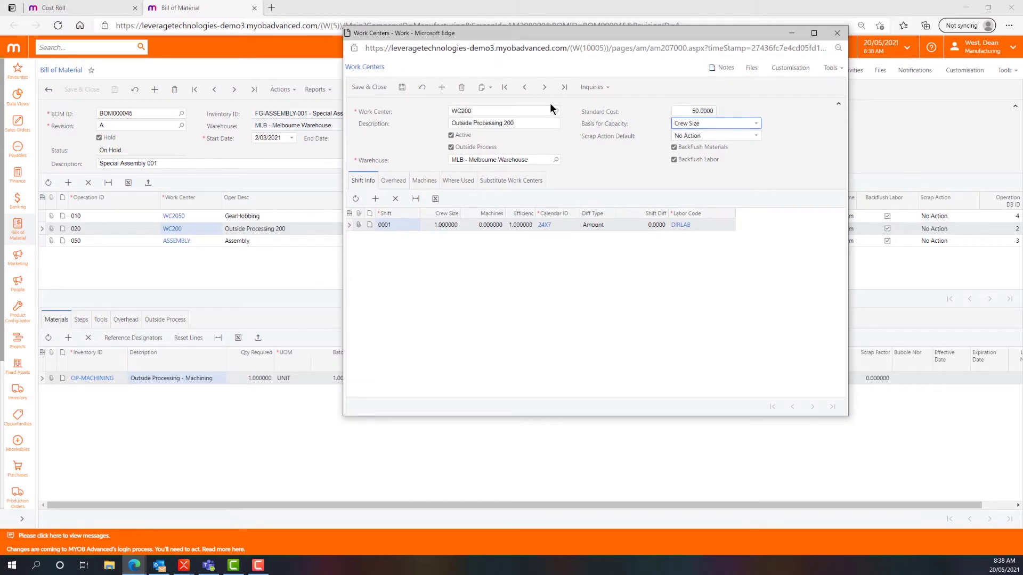
click(702, 110)
key(BackSpace)
click(401, 87)
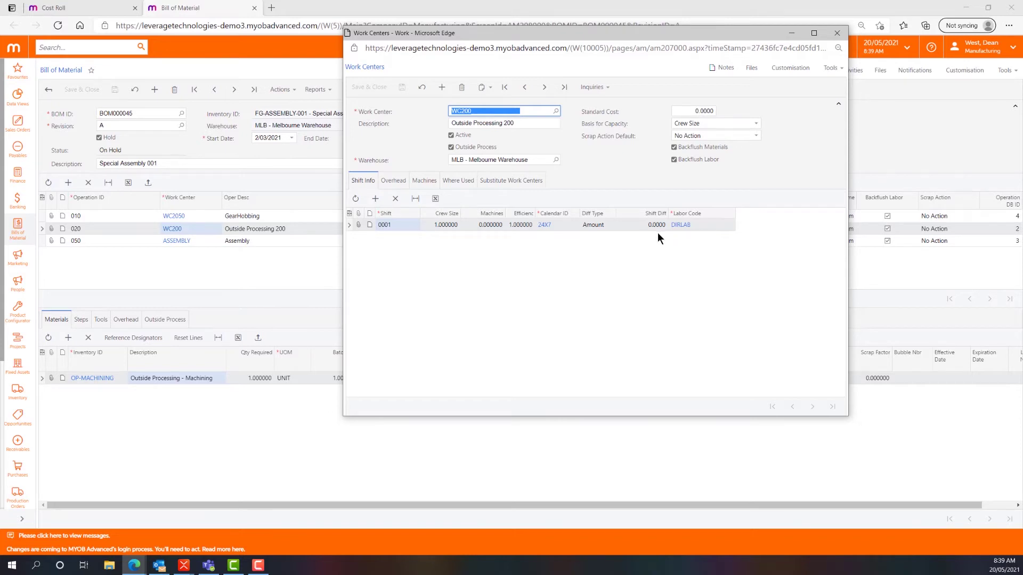
Step: Review WC200's Overheads, Machines, Where Used, Substitutes and Shifts, then close the work center
click(402, 183)
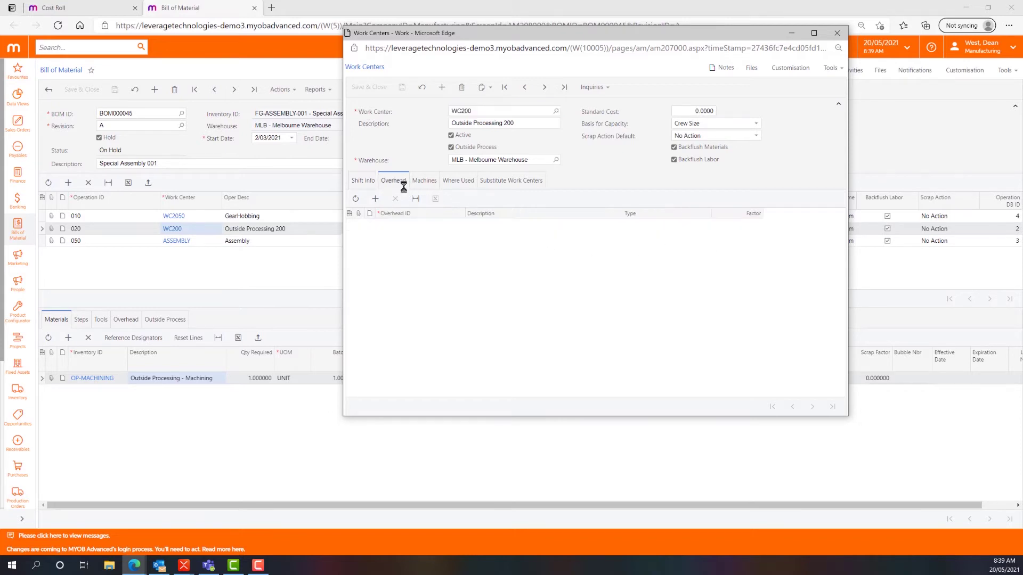
click(425, 182)
click(466, 186)
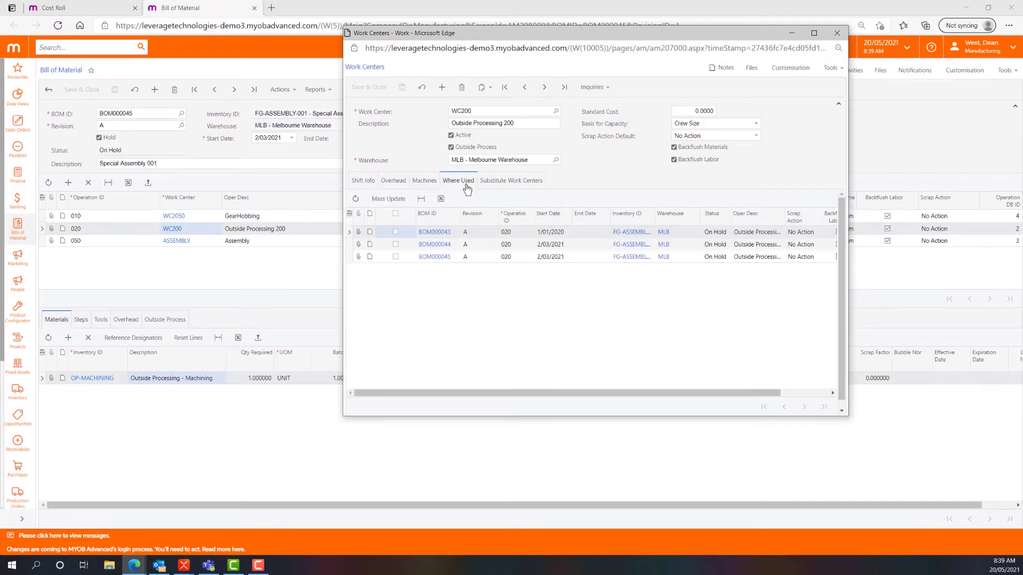
click(483, 191)
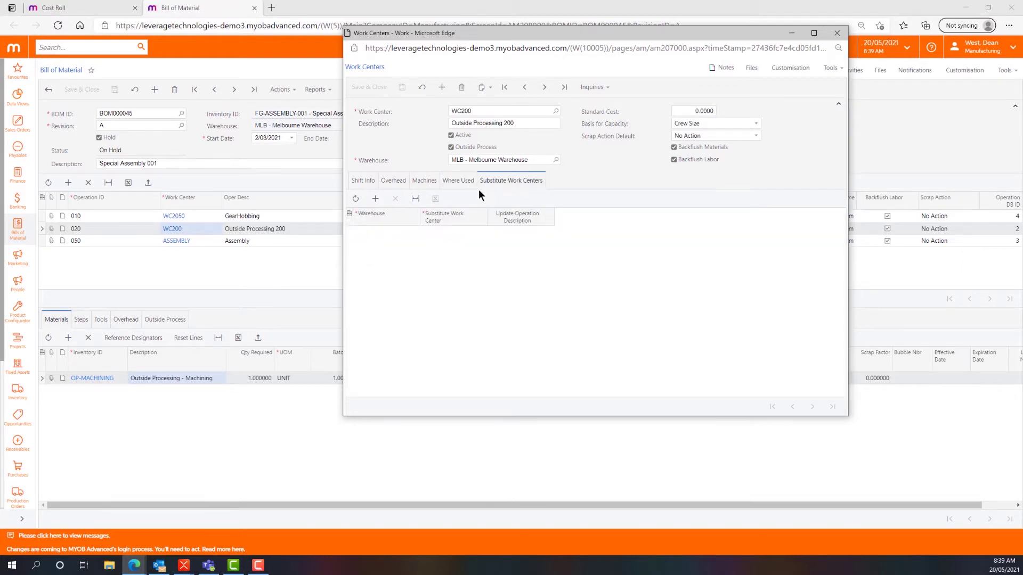
click(365, 184)
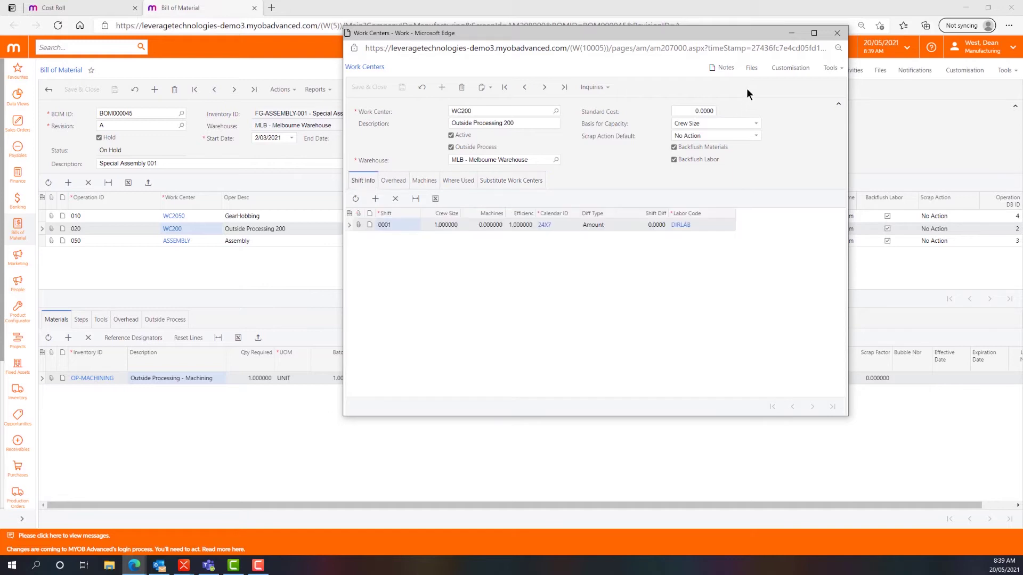
click(835, 34)
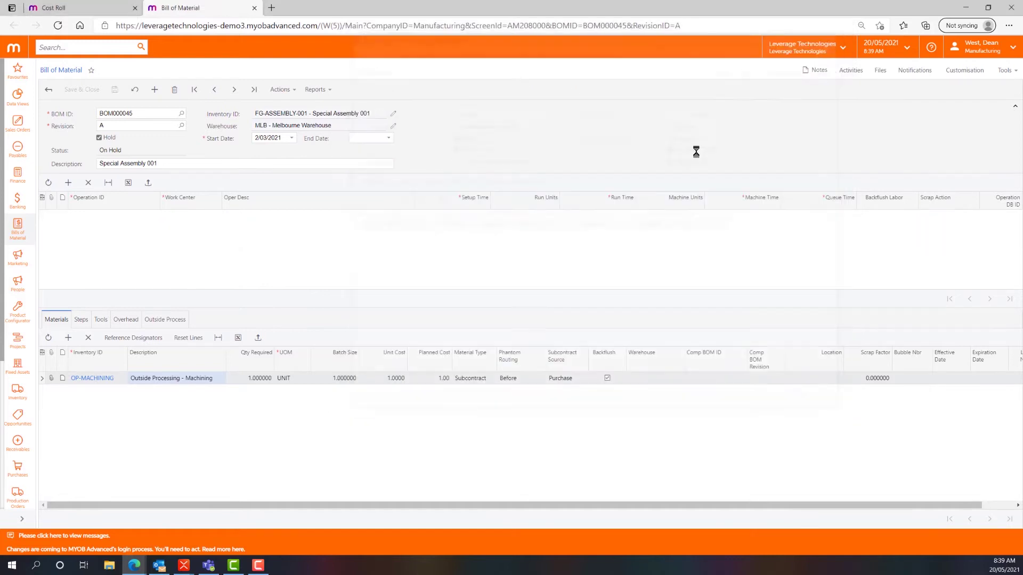
Step: Add the WARRANTY overhead to operation 020 and save the BOM
click(127, 320)
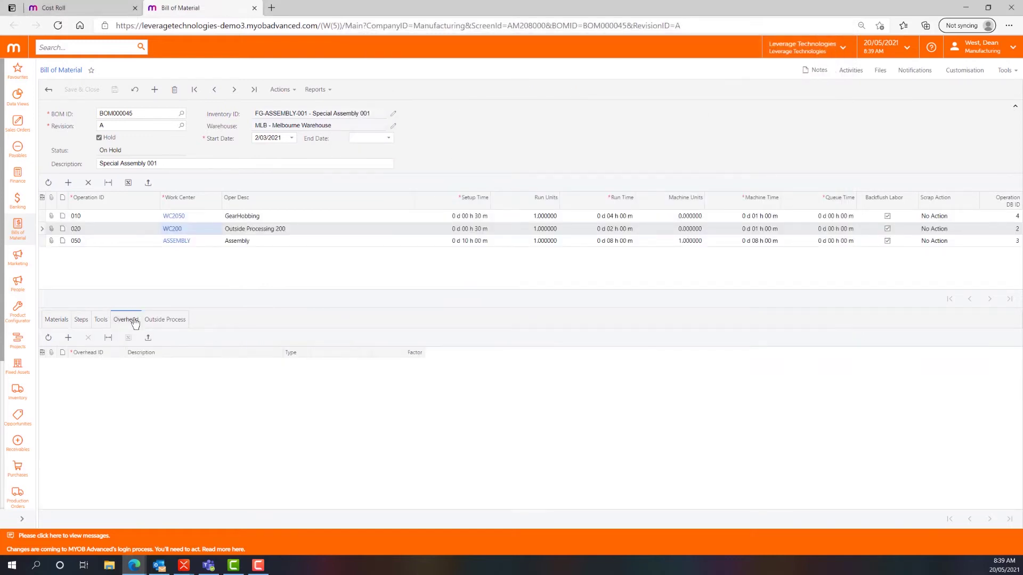
click(68, 338)
click(129, 364)
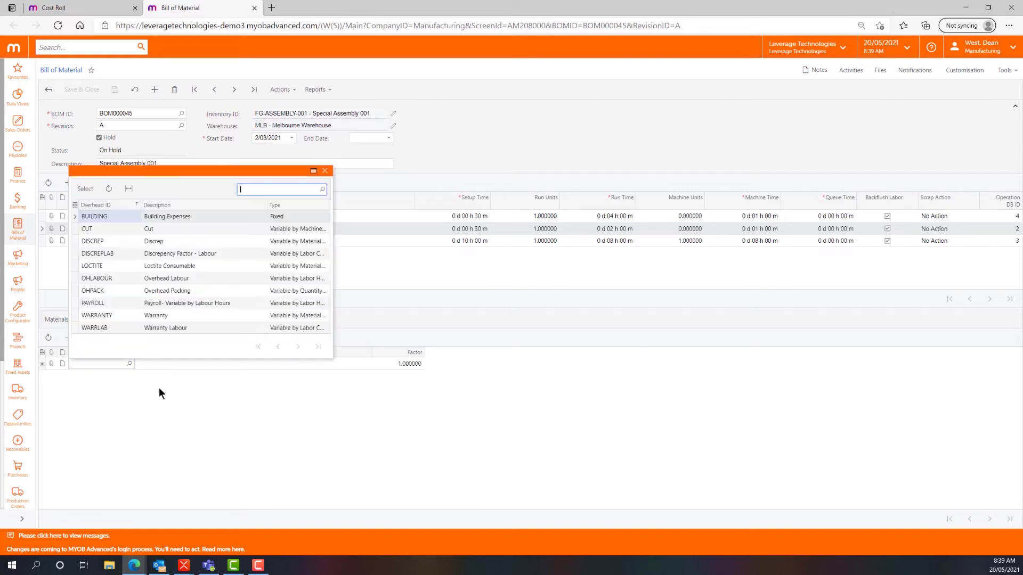
double_click(126, 315)
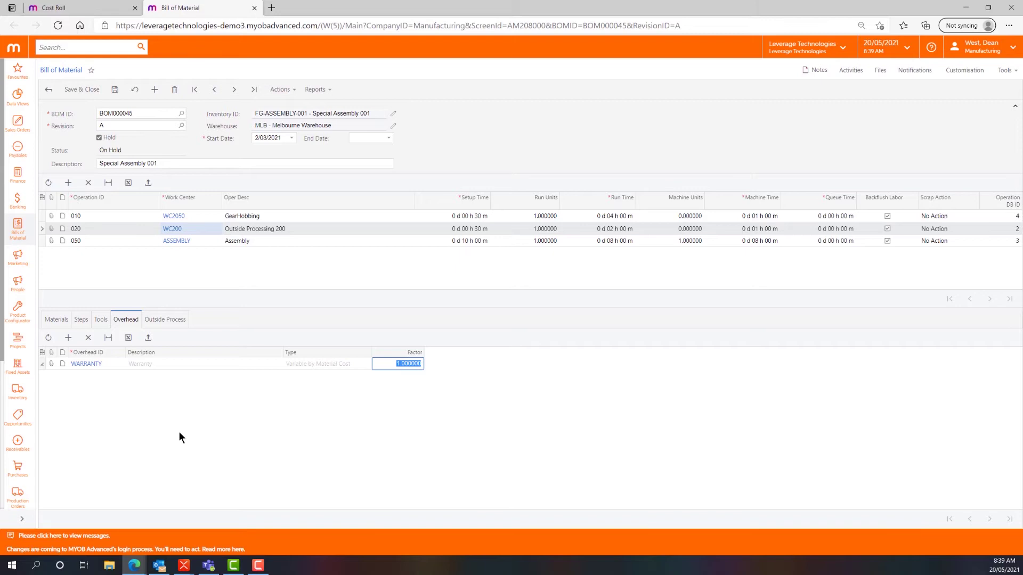
click(171, 433)
click(115, 89)
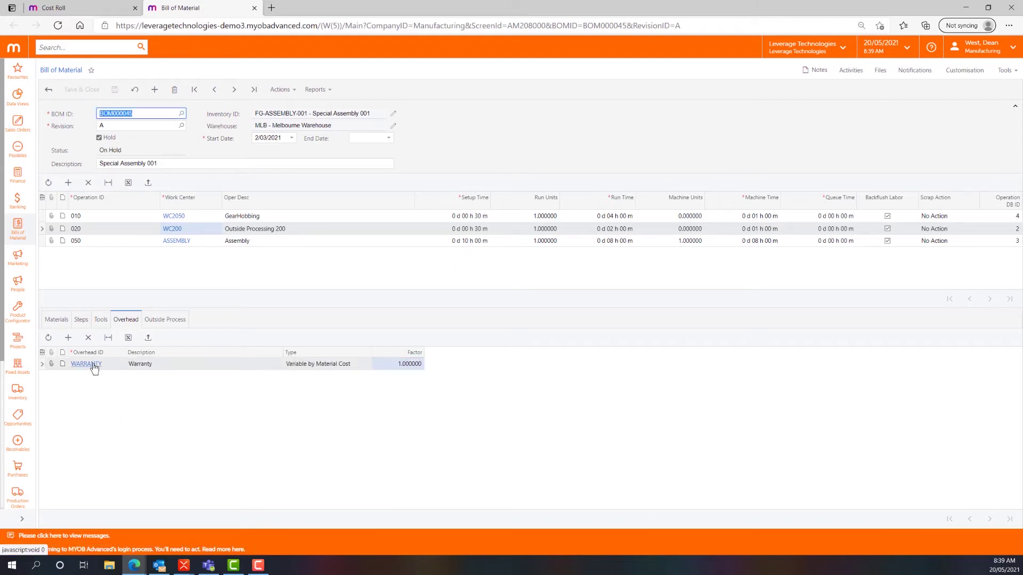
click(90, 364)
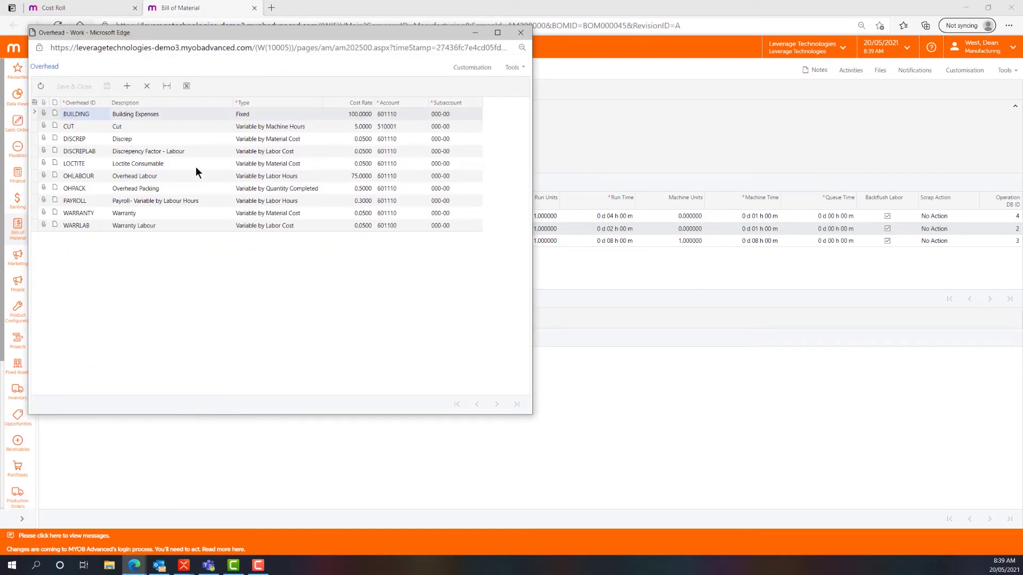
click(148, 212)
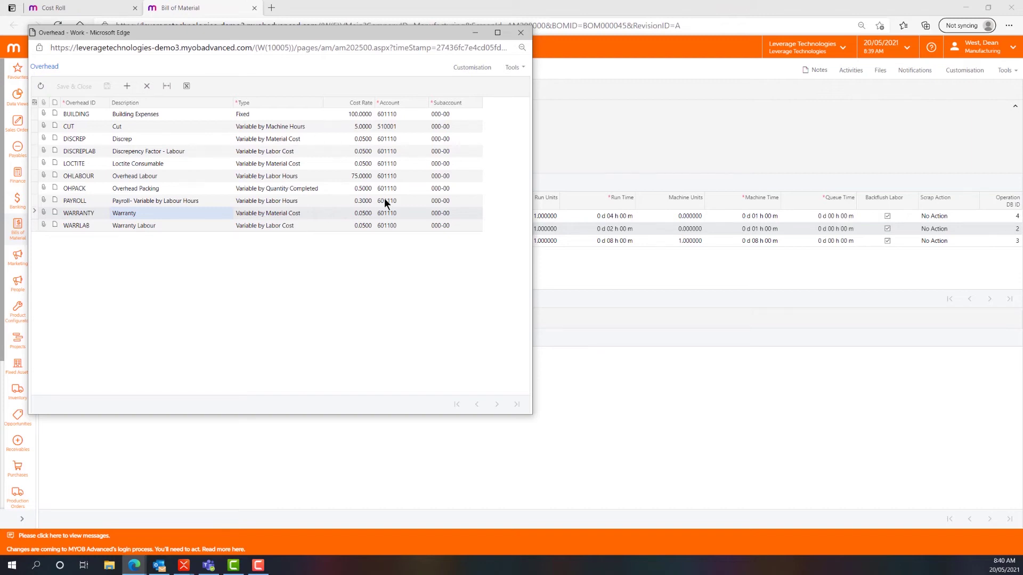
click(519, 33)
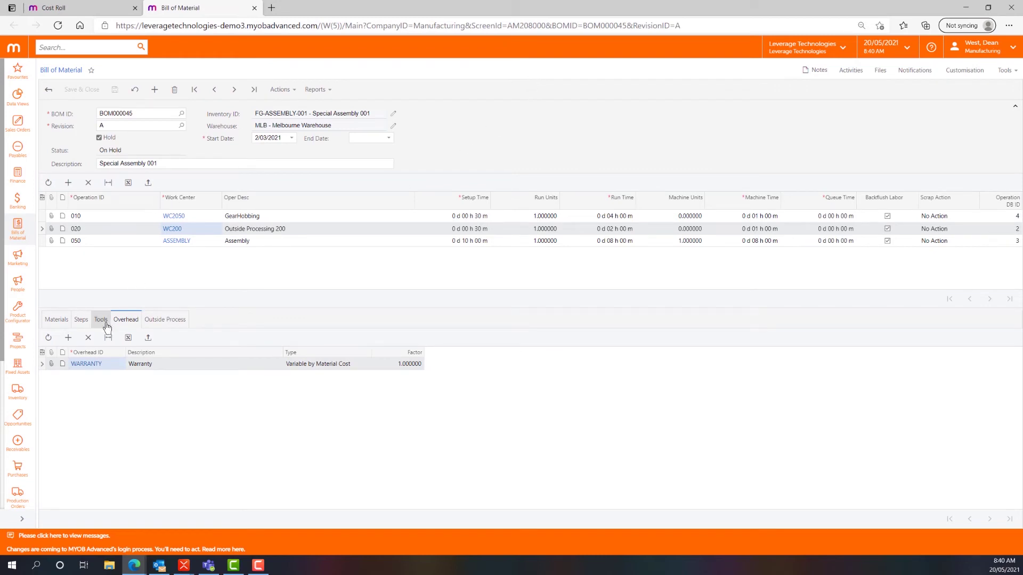
Step: Add a 'Bladk paint' step to operation 020 and save
click(81, 320)
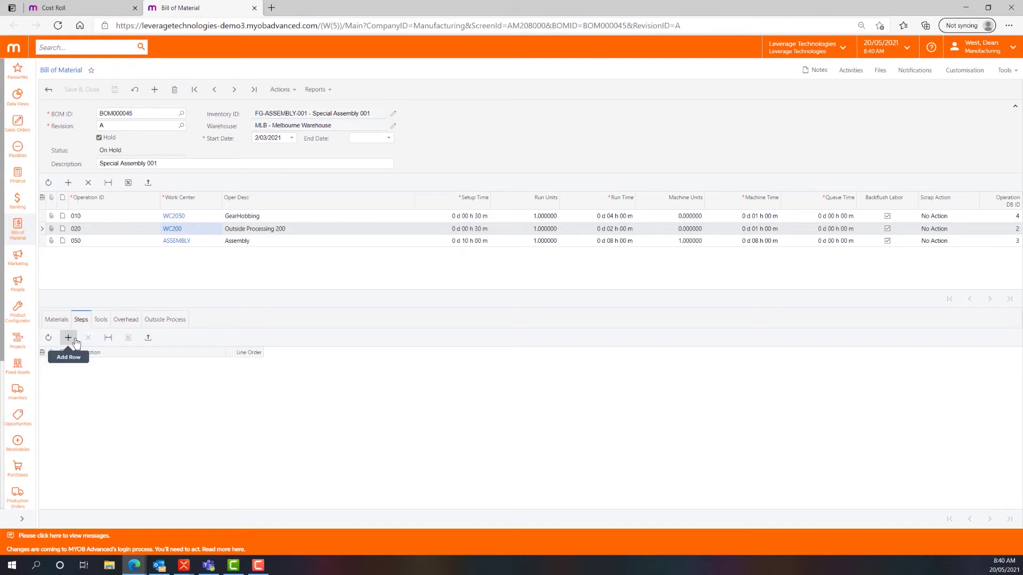
click(75, 339)
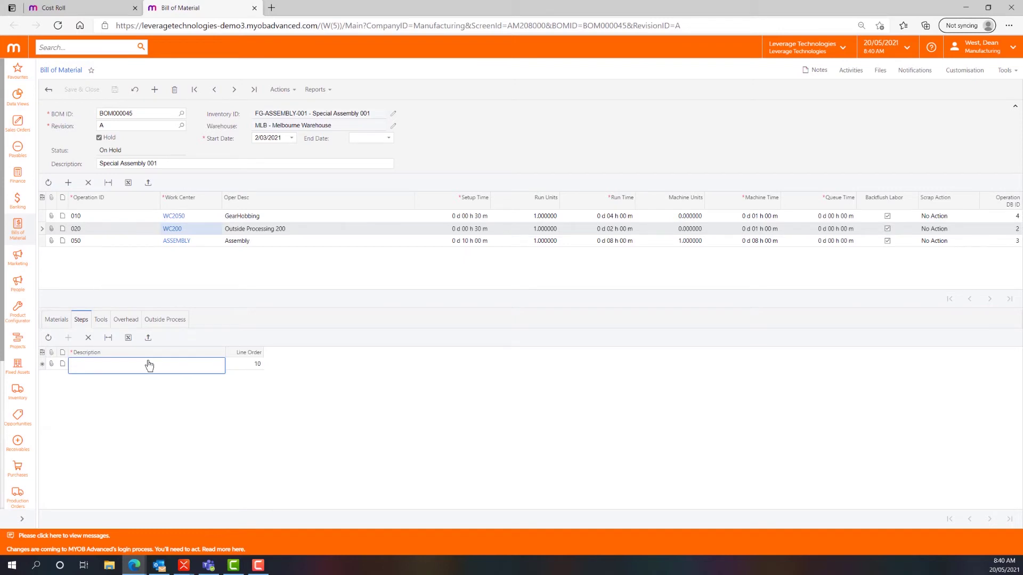
text(Blad)
text(k paint)
click(114, 90)
Step: Add tool CUTTINGBLADE with quantity required 1 to operation 020 and save
click(101, 320)
click(68, 338)
click(152, 363)
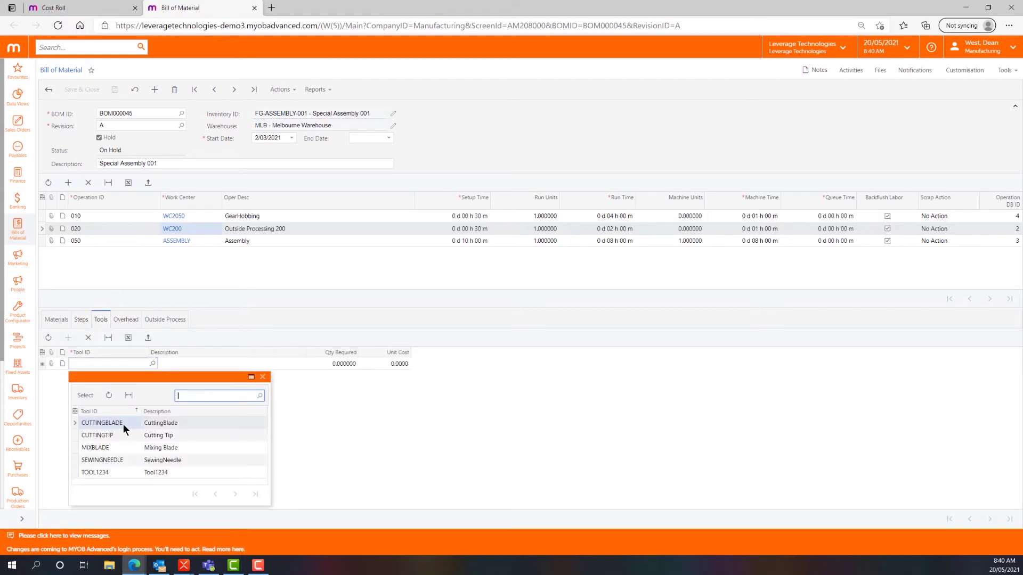
double_click(102, 423)
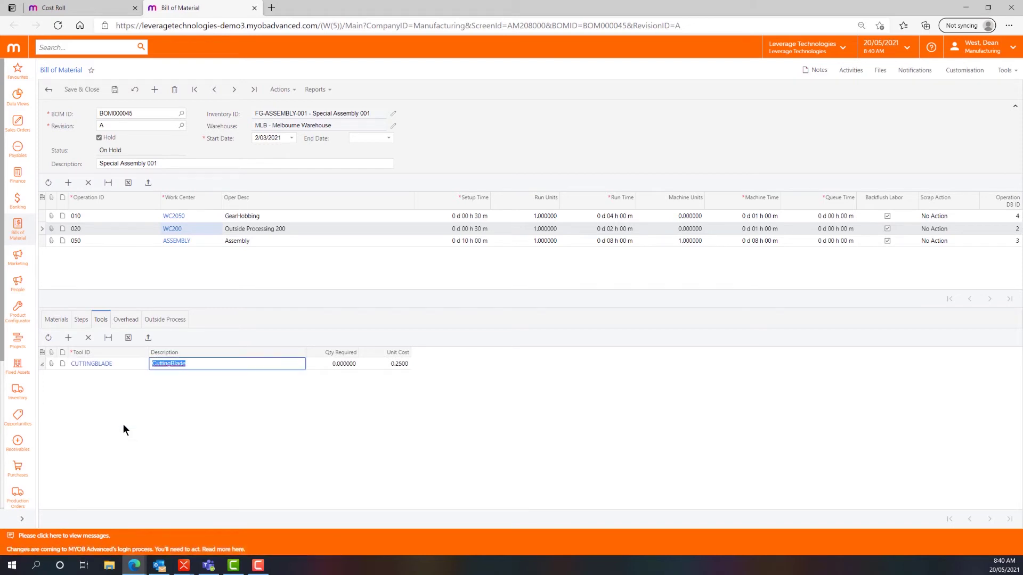
key(Tab)
text(1)
key(Tab)
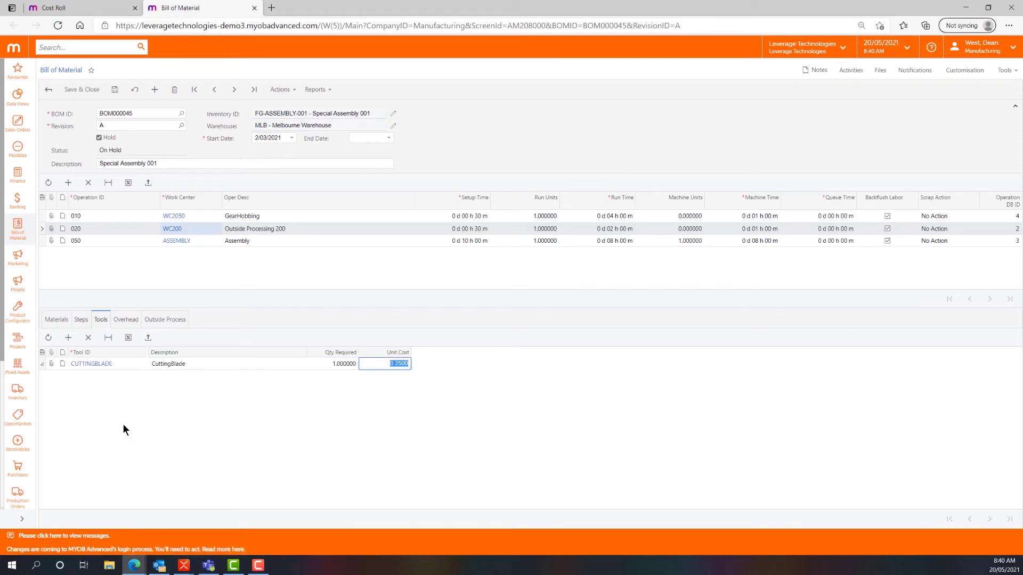
click(120, 92)
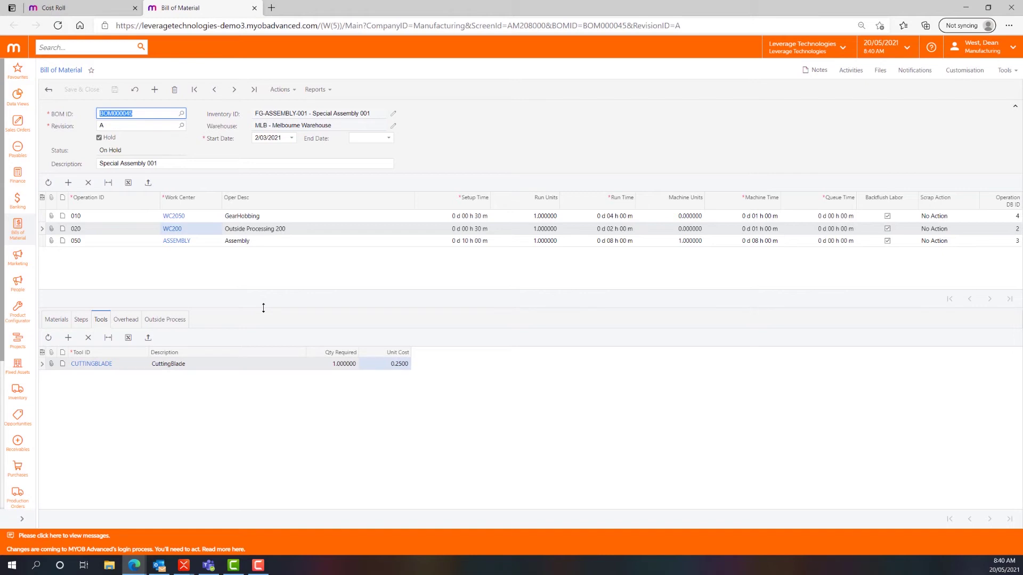
Step: Delete the CUTTINGBLADE tool, save, then clear Hold and save BOM000045 as Active
click(88, 337)
click(121, 93)
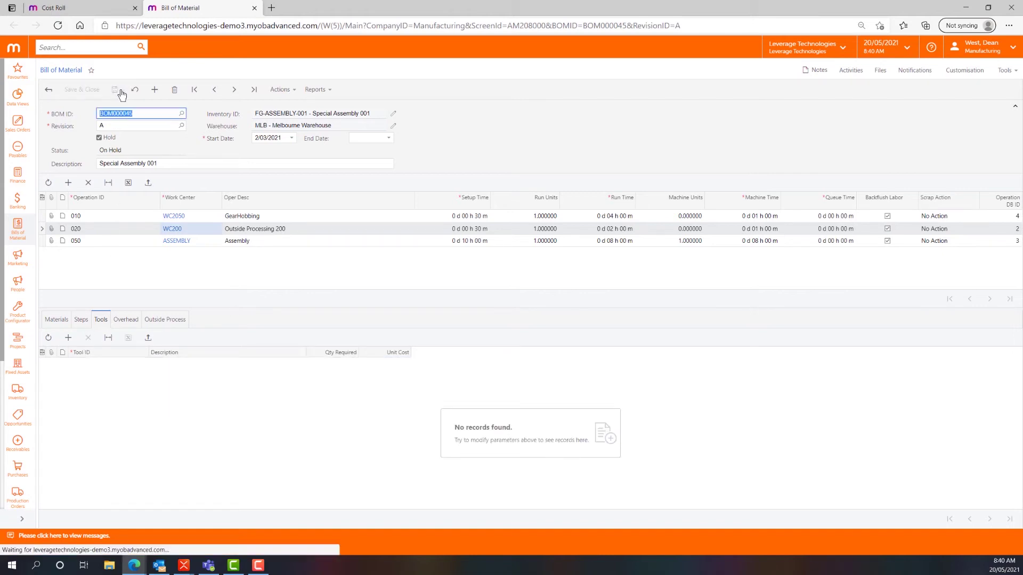
click(115, 136)
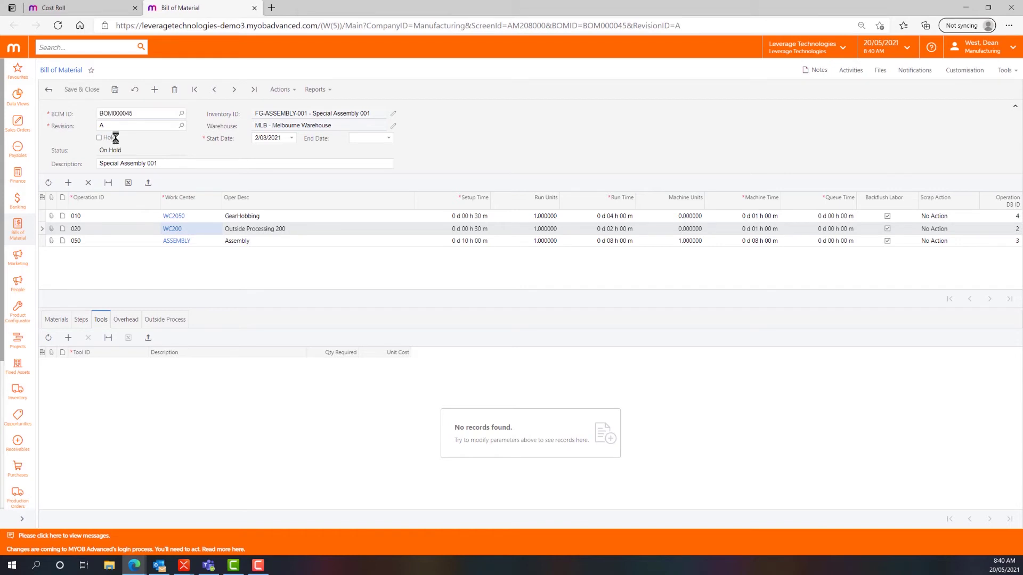
click(115, 91)
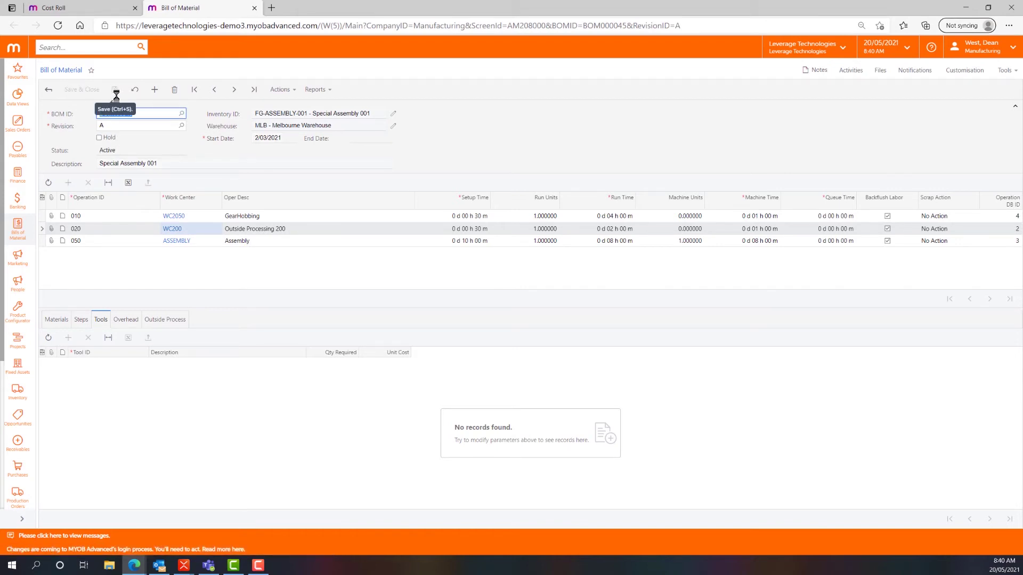
Step: Show operation 010's materials, check its Scrap Action choices, and re-save BOM000045 as Active
click(63, 321)
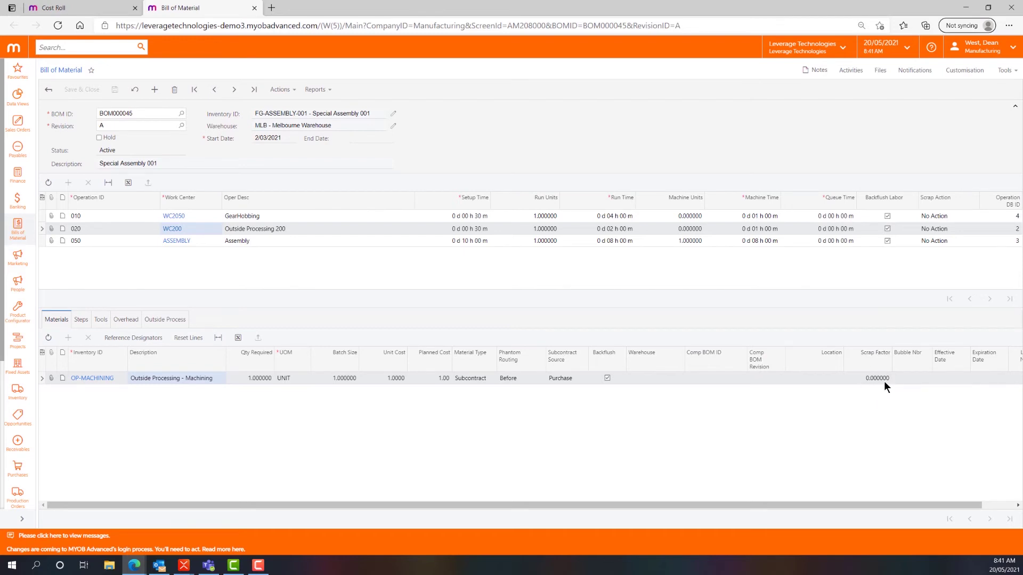
click(932, 219)
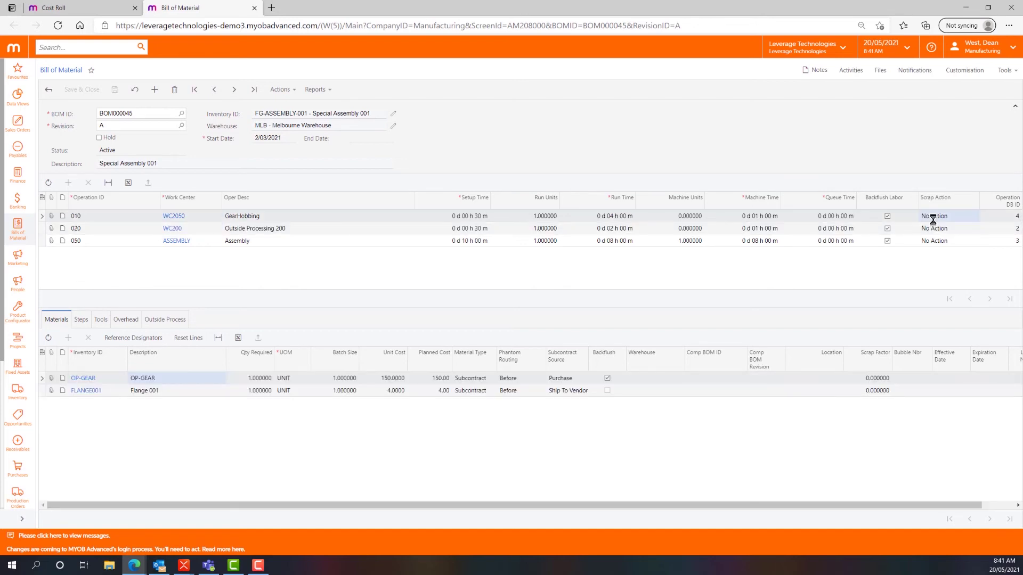
click(112, 138)
click(947, 216)
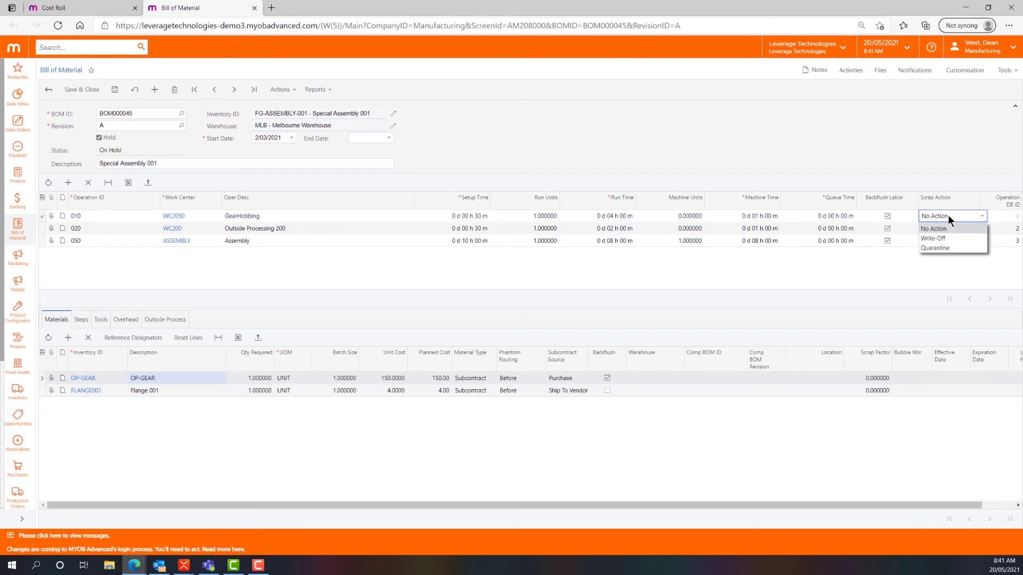
click(112, 137)
click(115, 90)
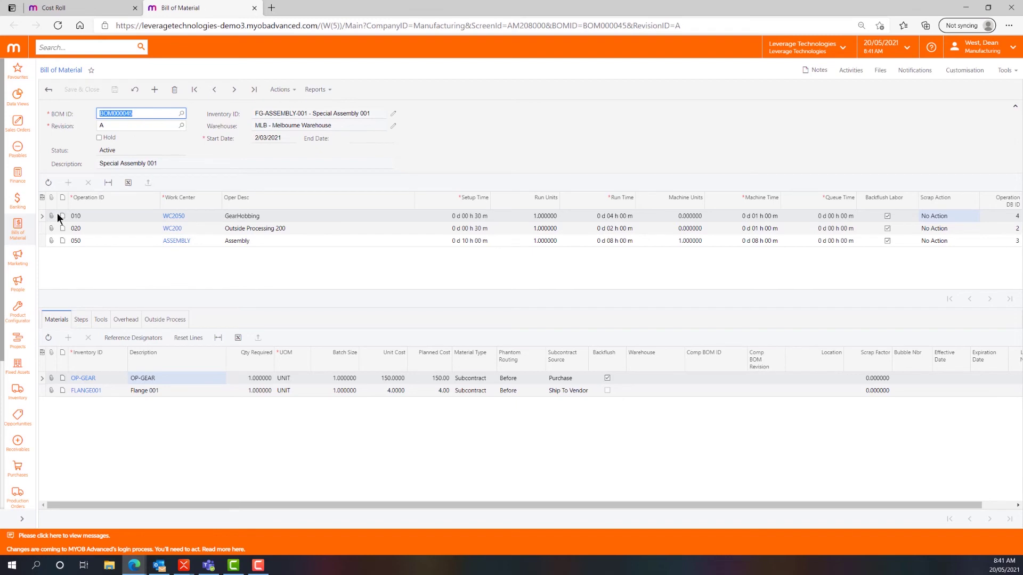
Step: In BOM Compare, load BOM000045 revision A on the left and BOM000043 on the right
click(29, 234)
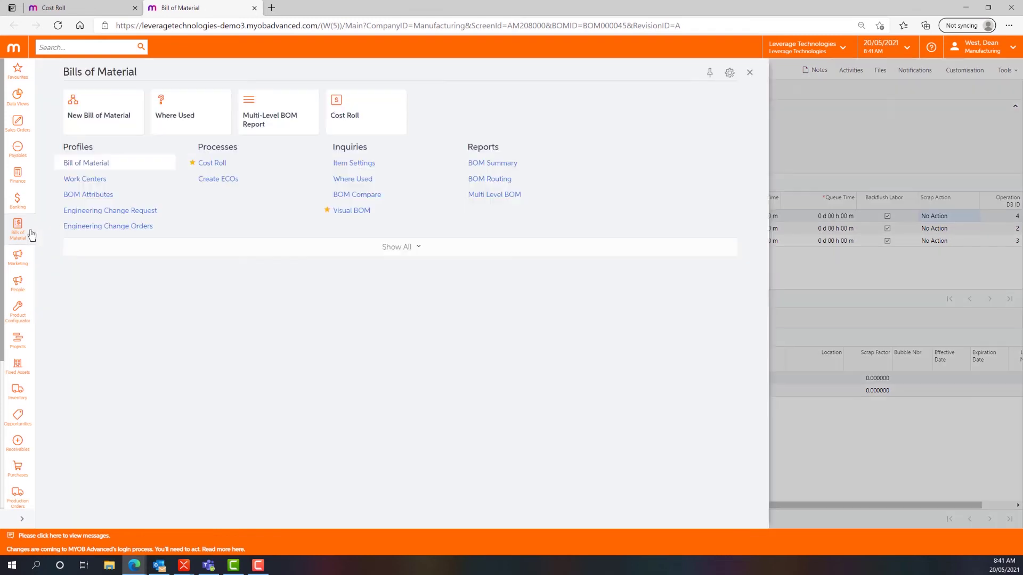
click(375, 197)
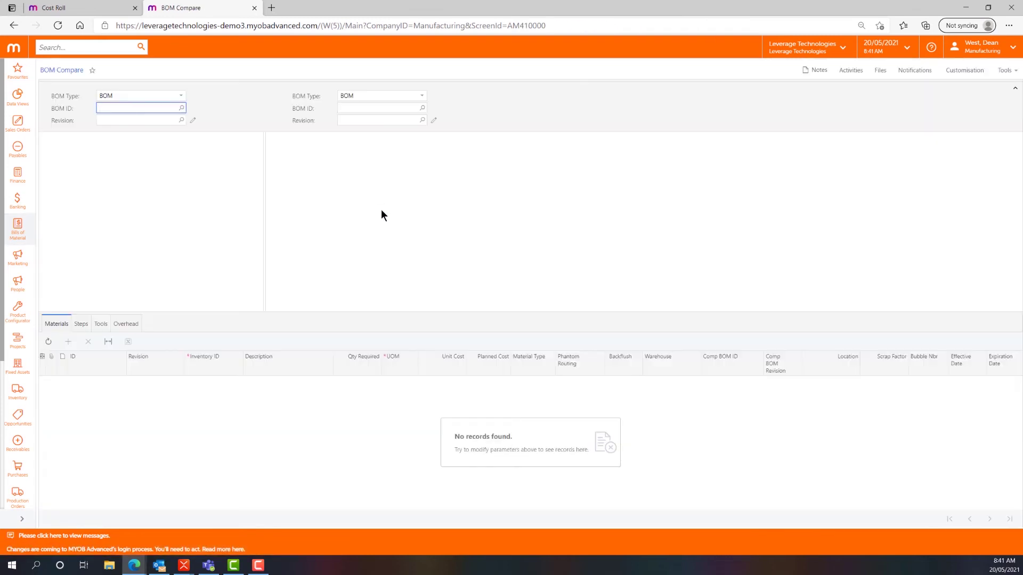
click(181, 108)
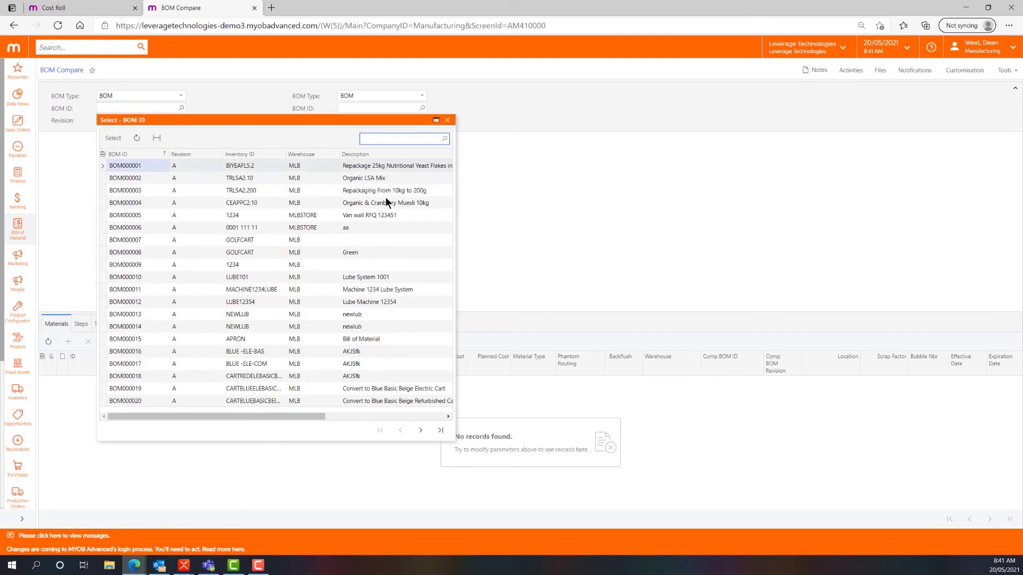
text(45)
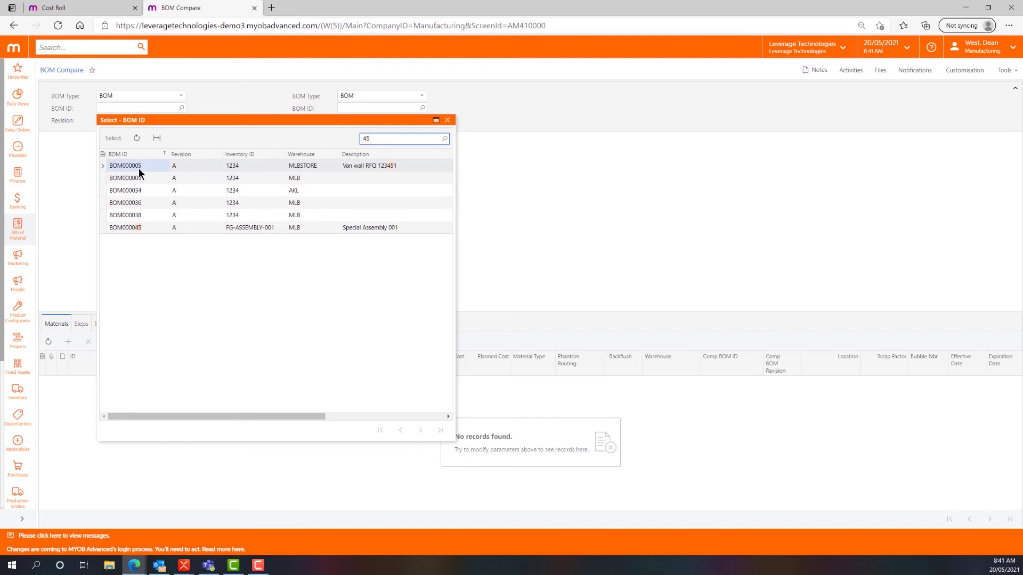
double_click(143, 226)
click(386, 108)
text(43)
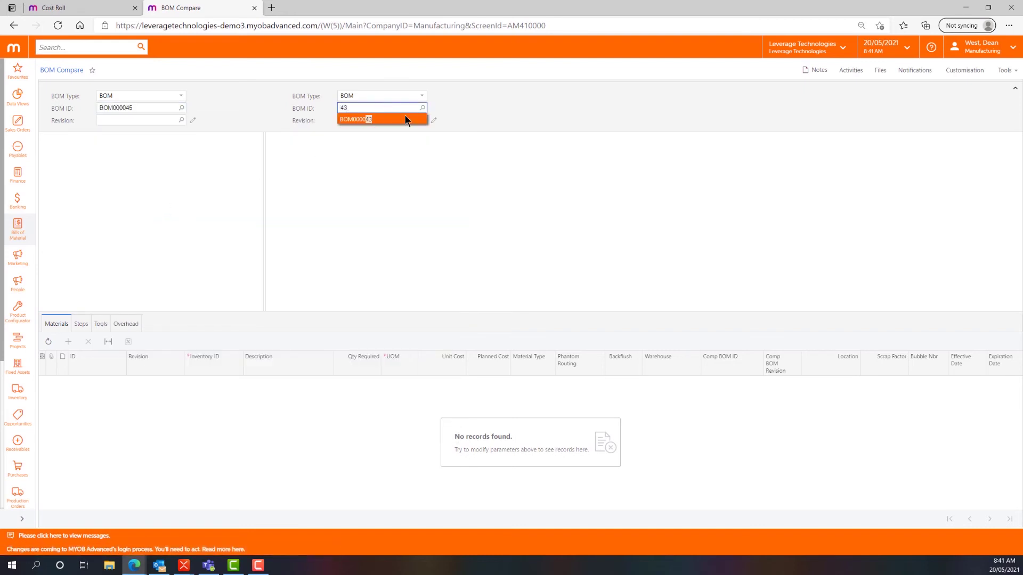
click(405, 118)
click(181, 121)
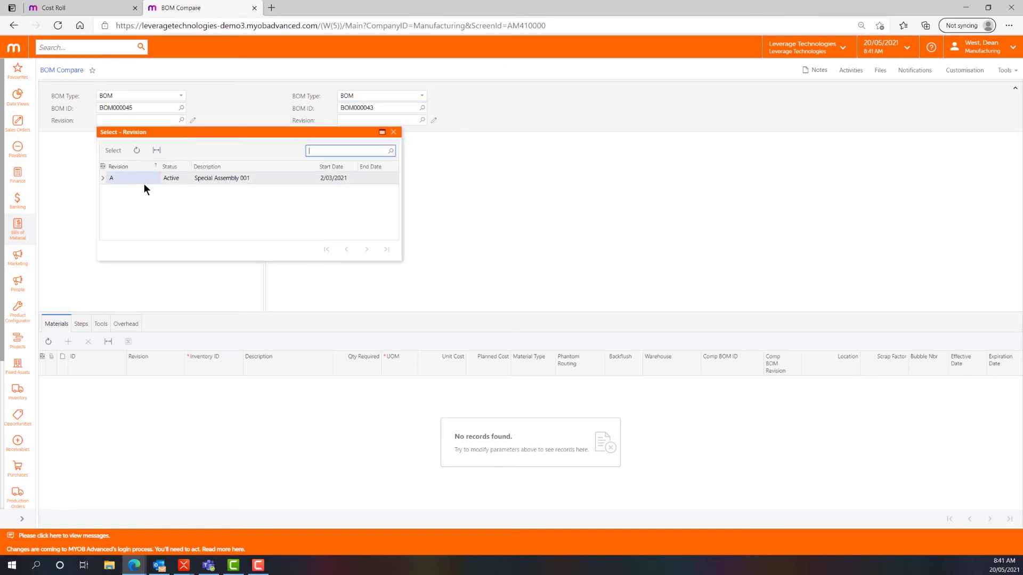
double_click(138, 181)
Step: Choose revision A for BOM000043 and enlarge the comparison tree area
click(424, 120)
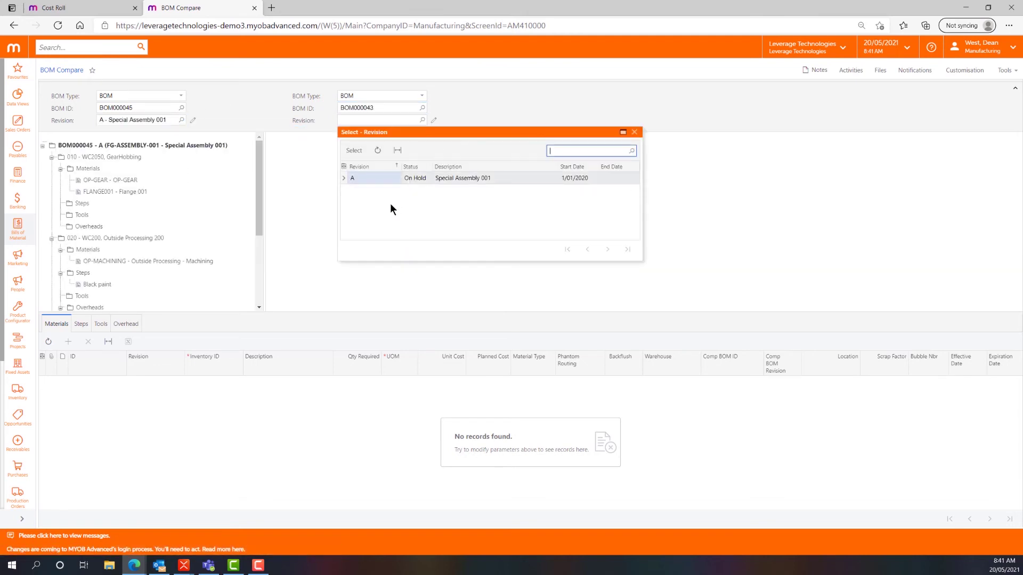
double_click(371, 177)
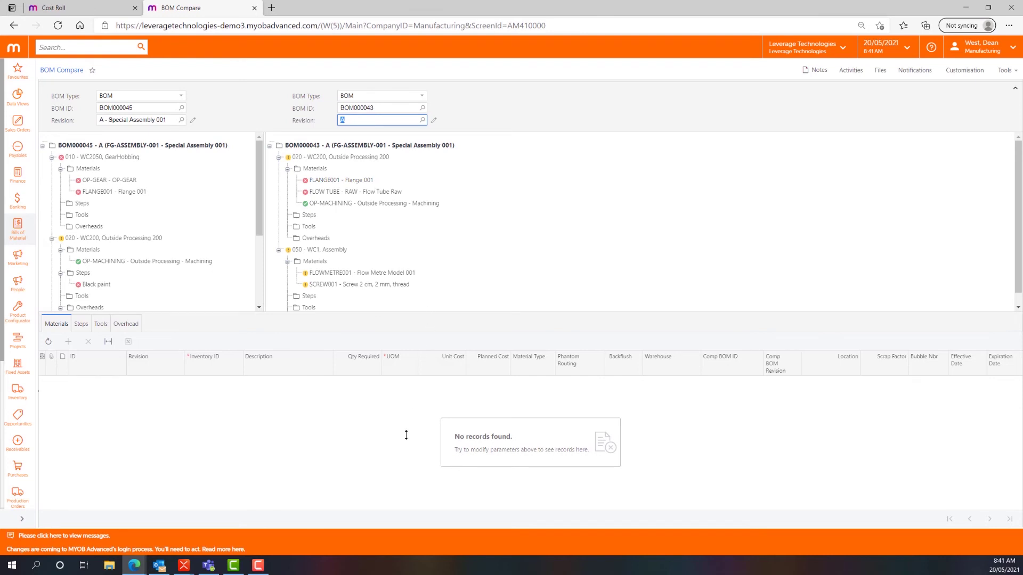
drag(401, 455, 395, 474)
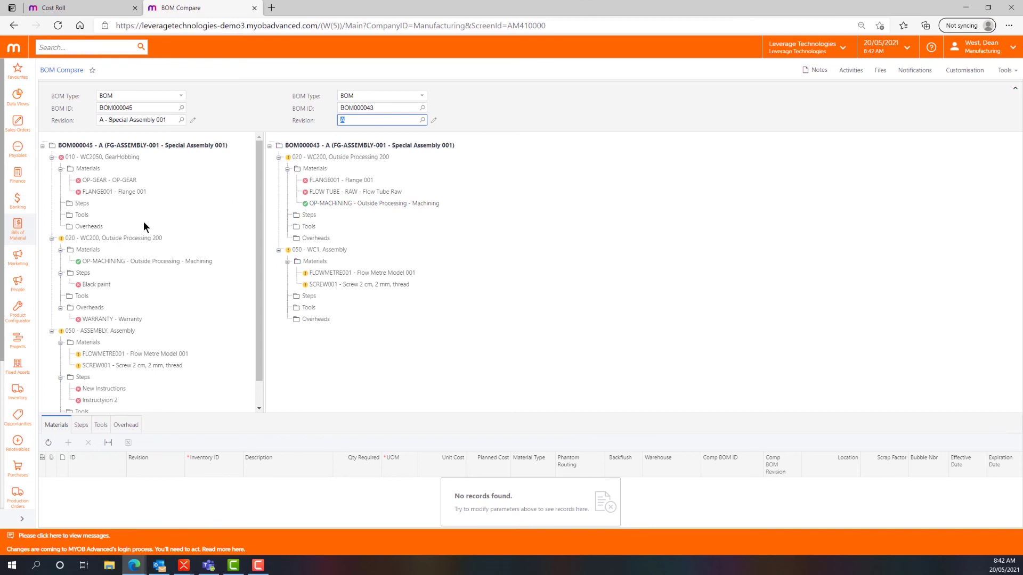
Step: Open Multi Level BOM and select BOM000045 revision A
click(21, 233)
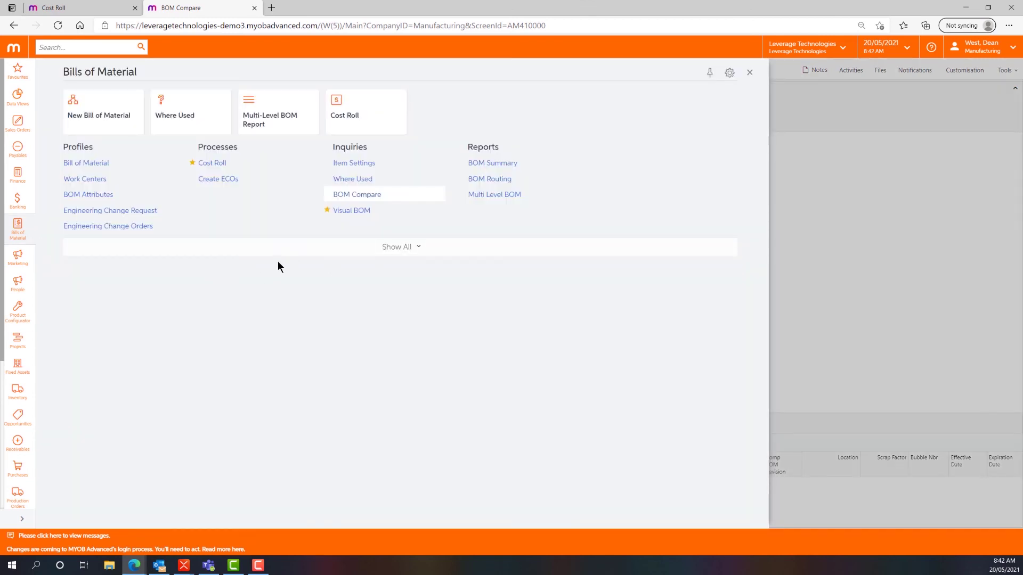
click(226, 166)
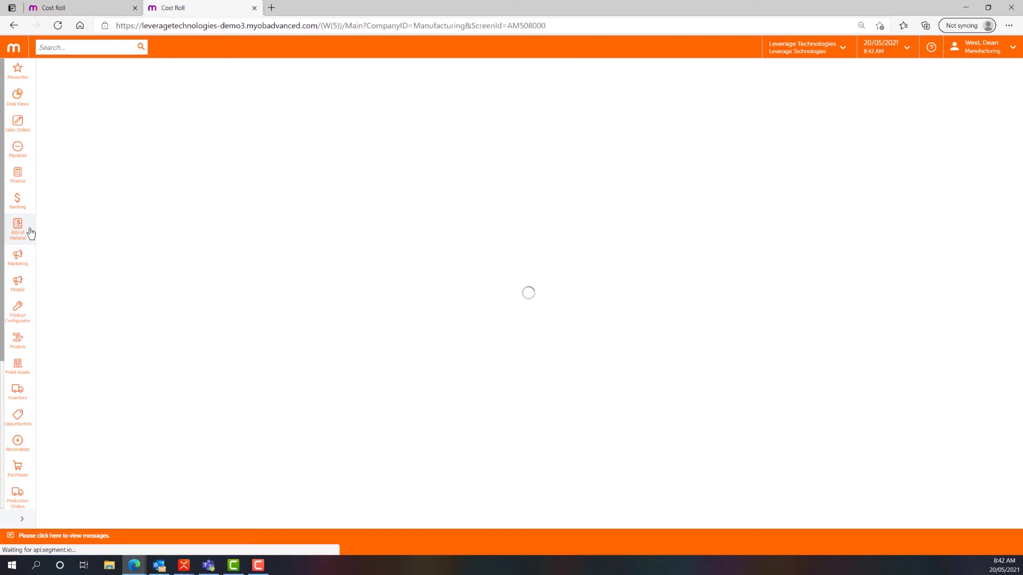
click(17, 229)
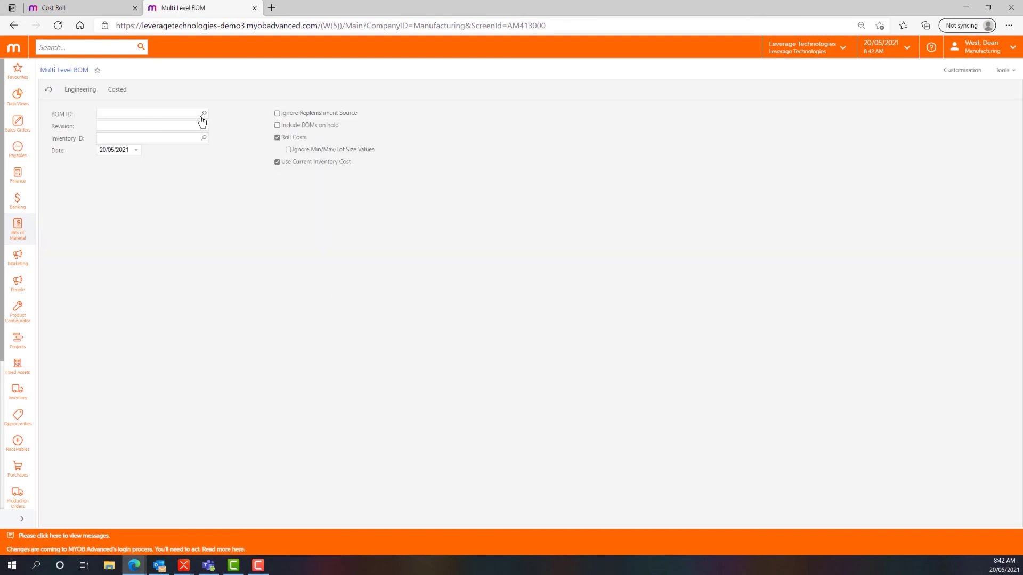
click(203, 113)
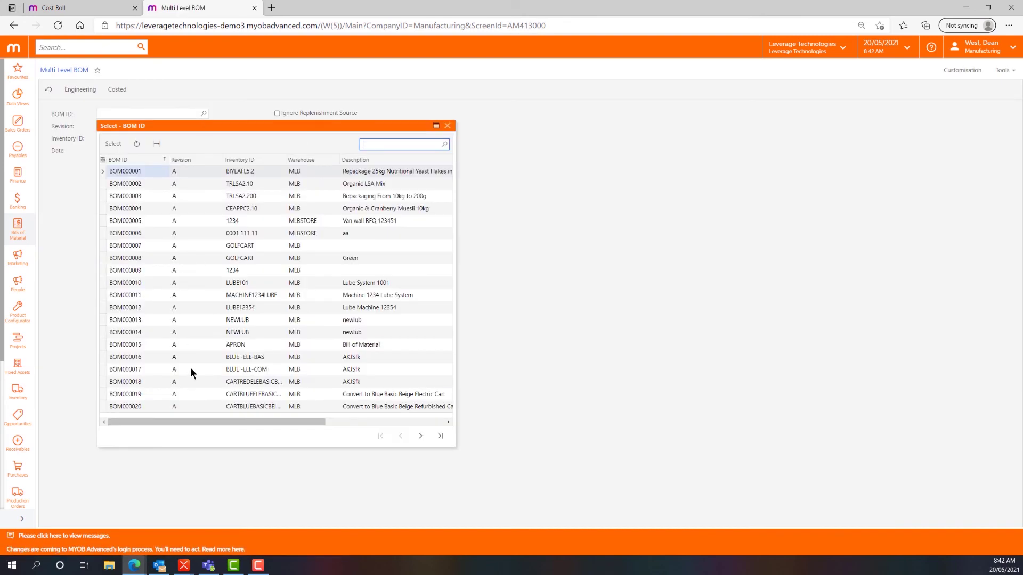
text(45)
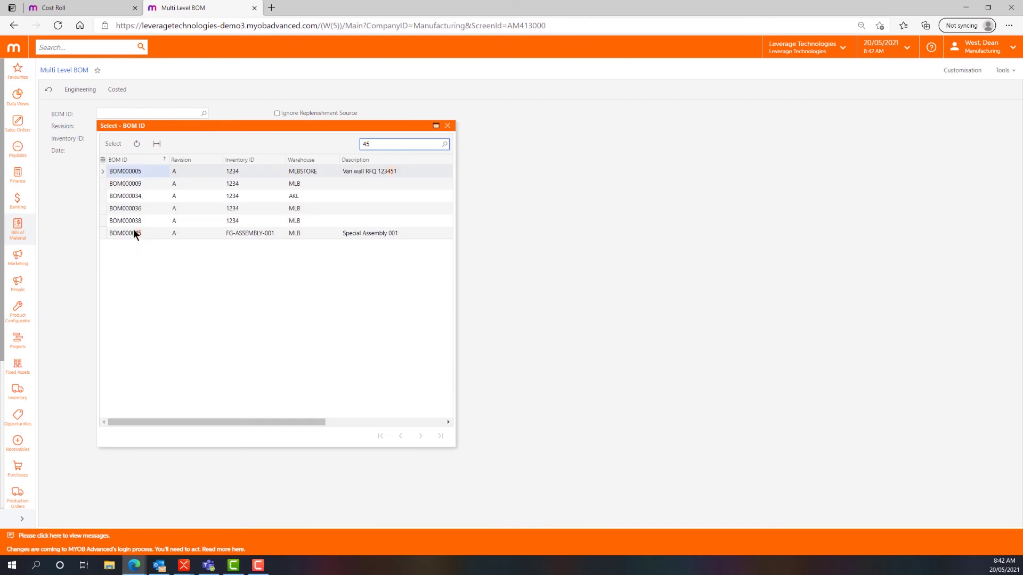
double_click(134, 233)
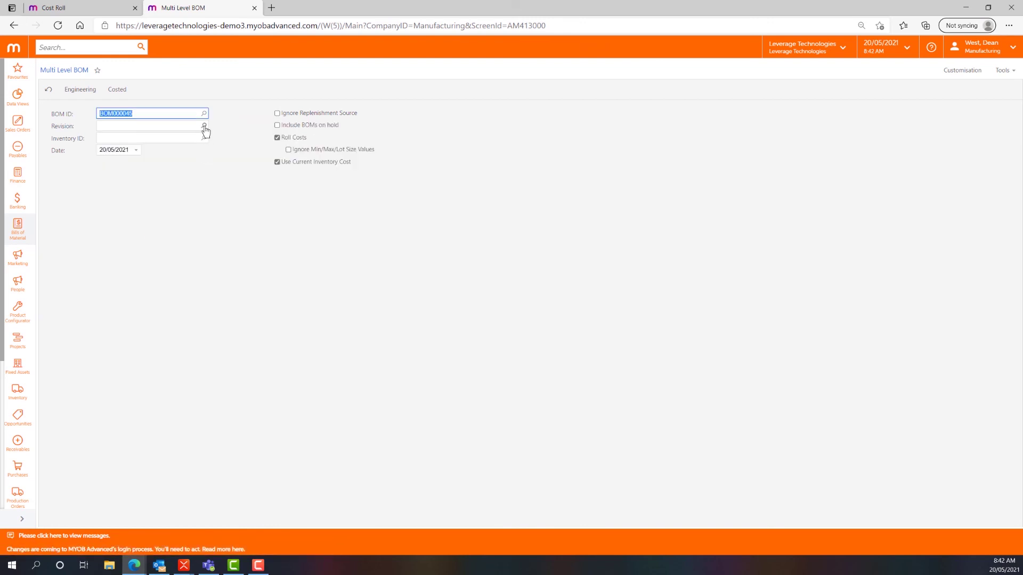
click(204, 126)
double_click(146, 184)
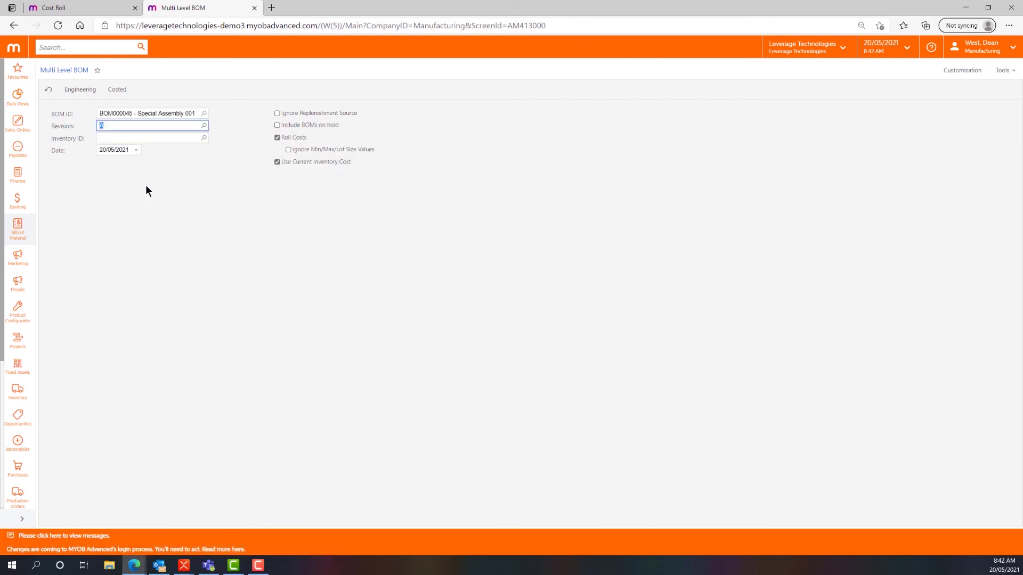
Step: Run the Costed report for BOM000045, showing a 2,225.9500 total unit cost
click(118, 90)
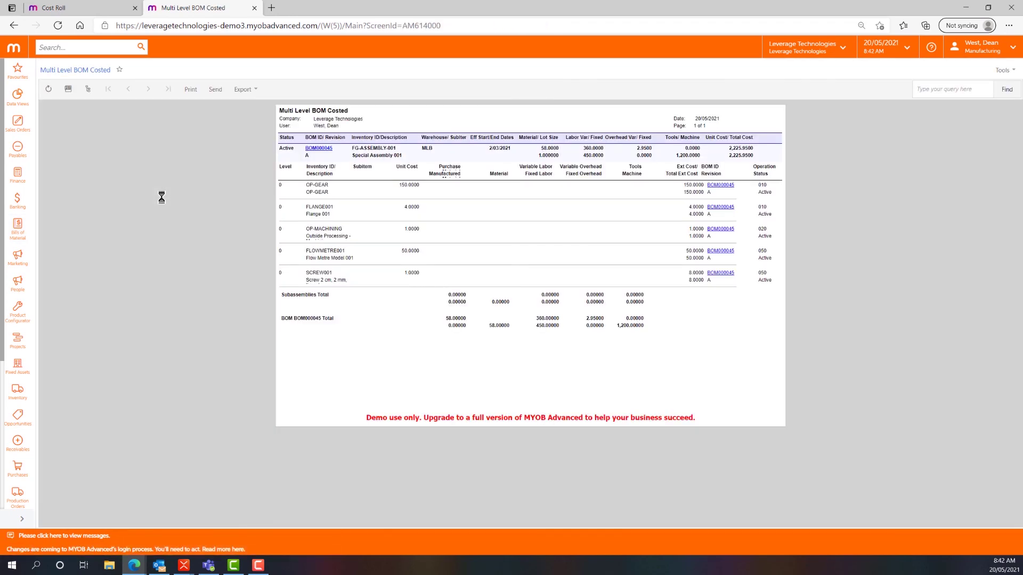